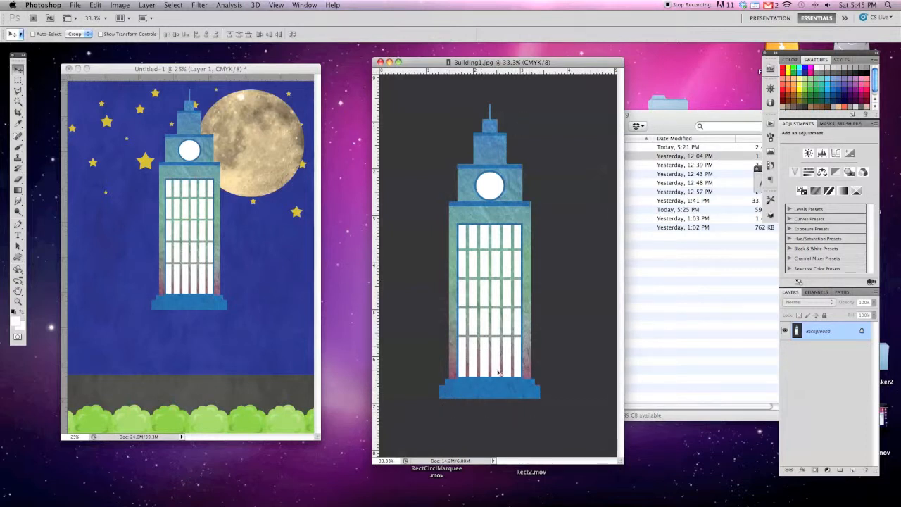
# - Close Building1.jpg and open Building2-3.jpg from the Week 9 folder in Photoshop, placed beside the Untitled-1 collage
pyautogui.click(380, 62)
pyautogui.click(575, 236)
pyautogui.click(544, 165)
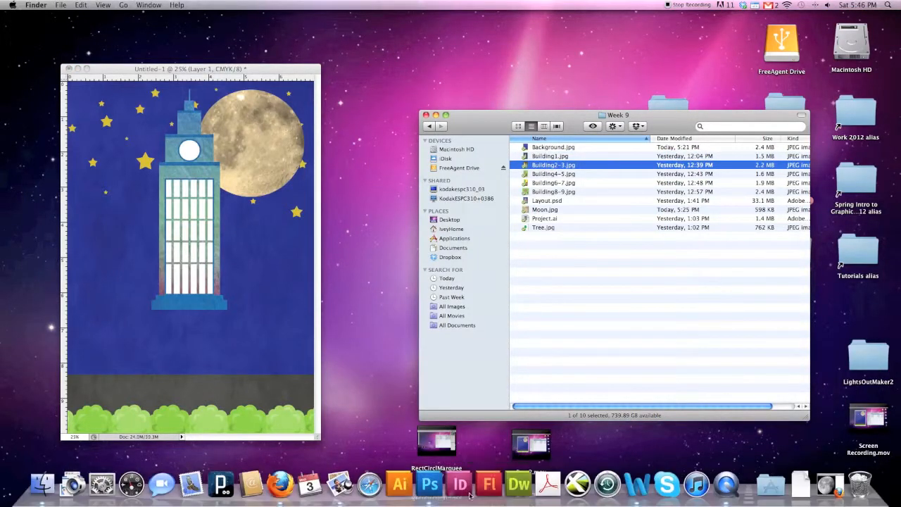
pyautogui.click(442, 491)
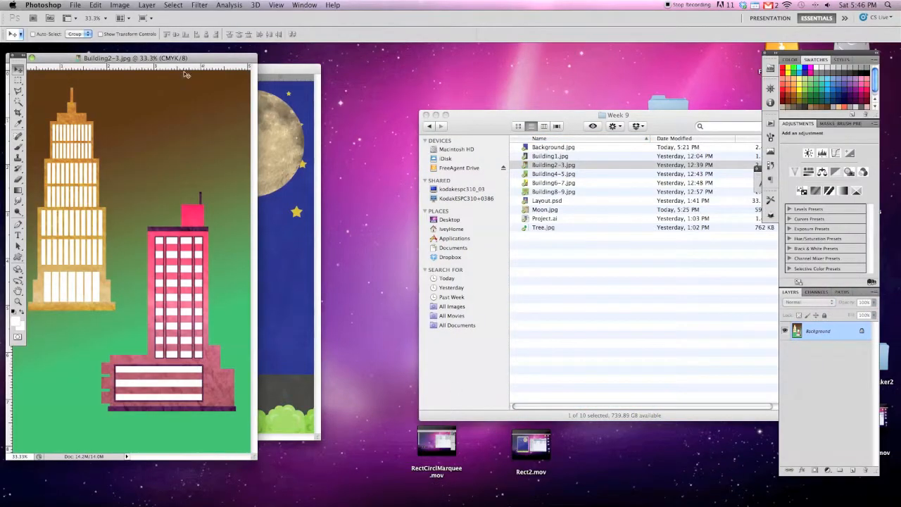
pyautogui.moveTo(183, 65); pyautogui.dragTo(535, 71)
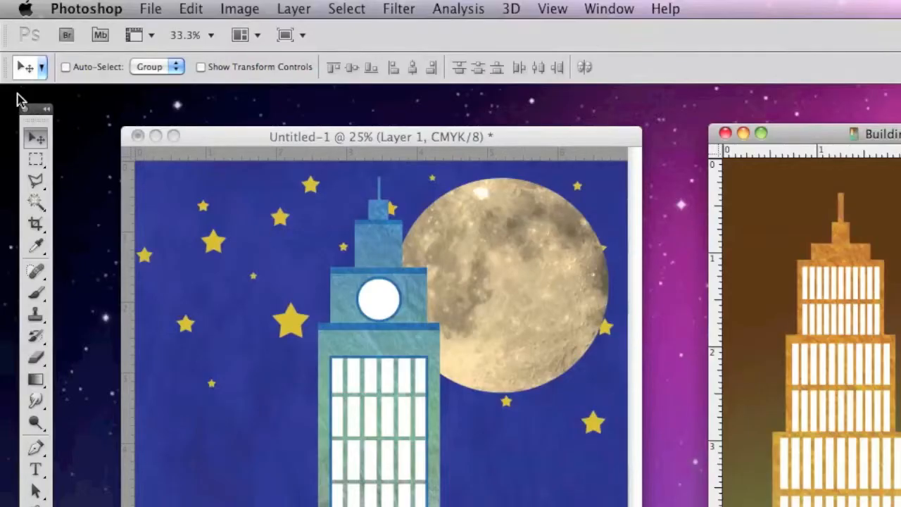
# - Activate the Polygonal Lasso tool
pyautogui.click(35, 189)
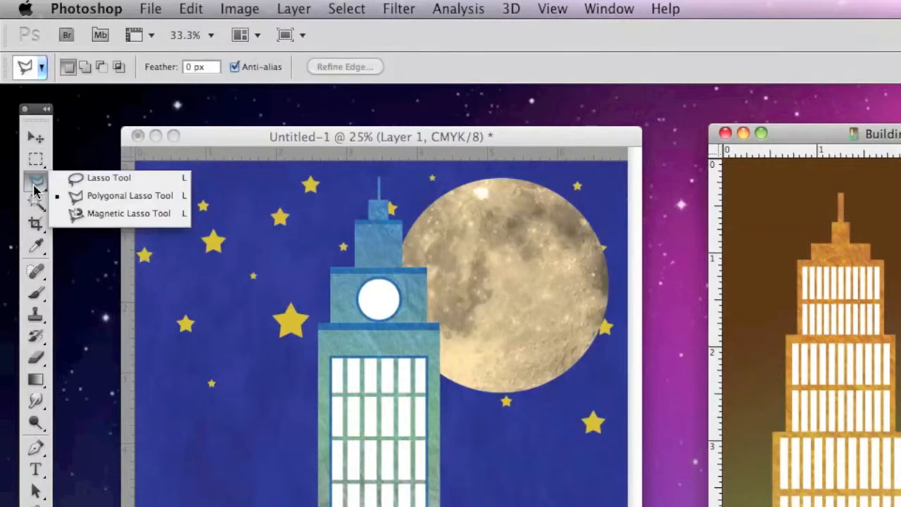
pyautogui.click(143, 204)
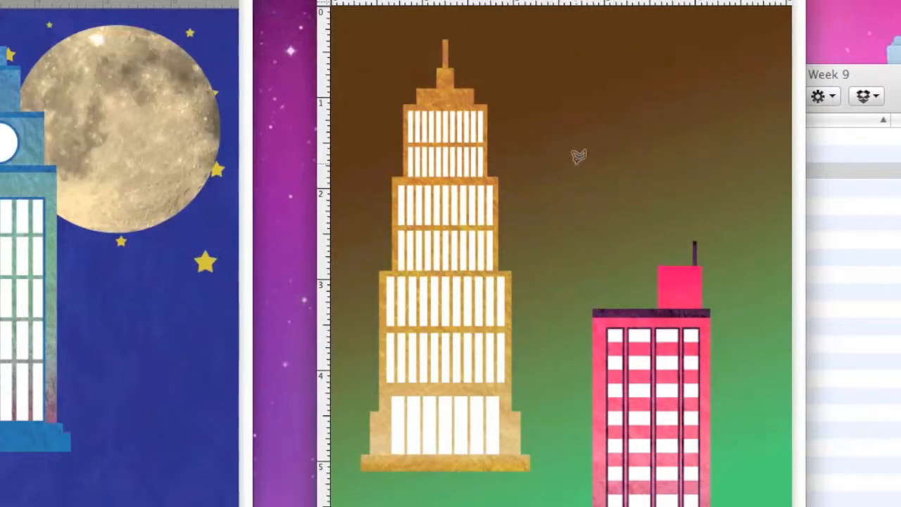
# - Outline a six-point jagged practice selection in the empty background above the pink building and shift it slightly down
pyautogui.click(557, 83)
pyautogui.click(626, 183)
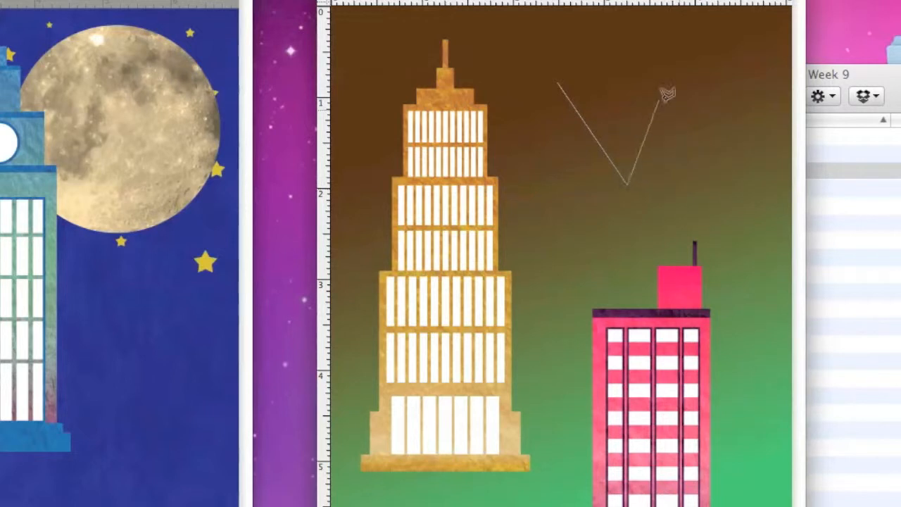
pyautogui.click(721, 131)
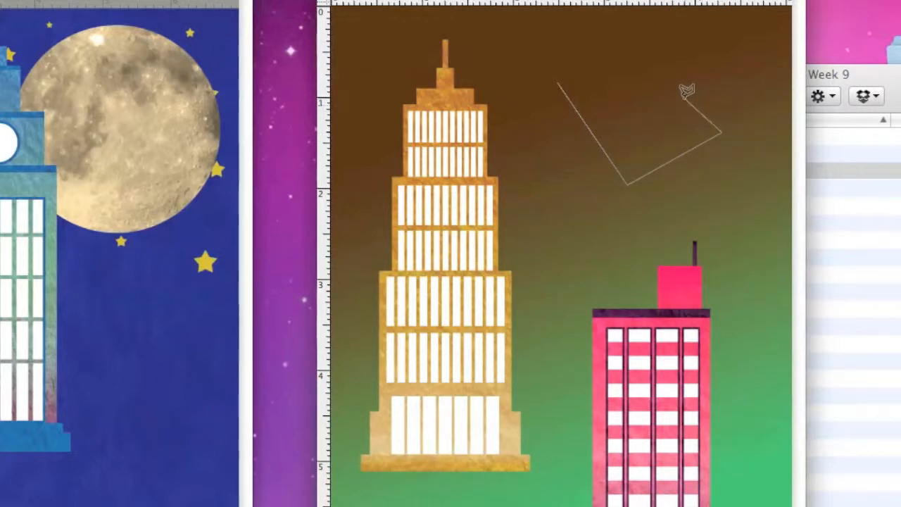
pyautogui.click(641, 117)
pyautogui.click(729, 68)
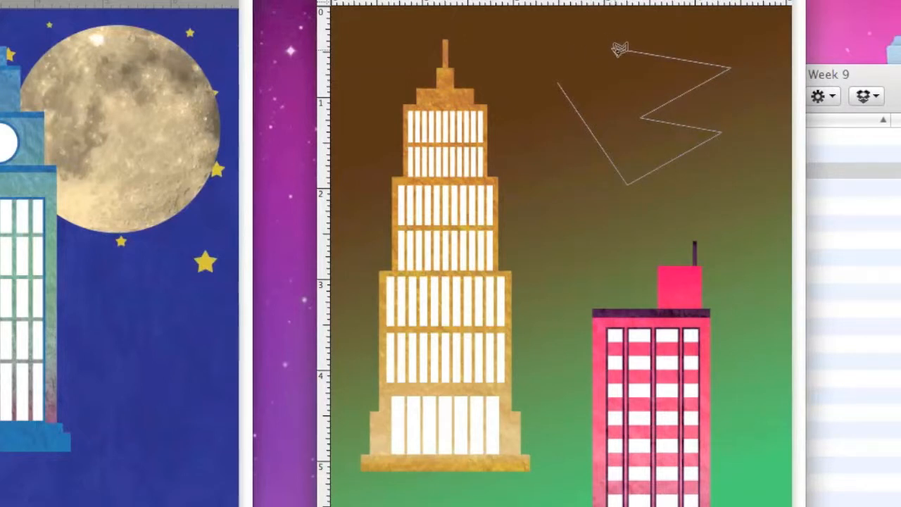
pyautogui.click(611, 47)
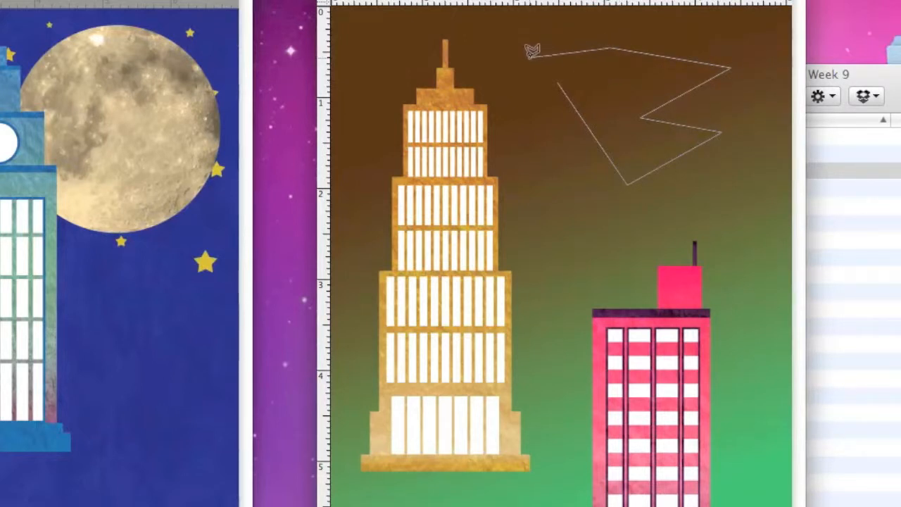
pyautogui.click(560, 77)
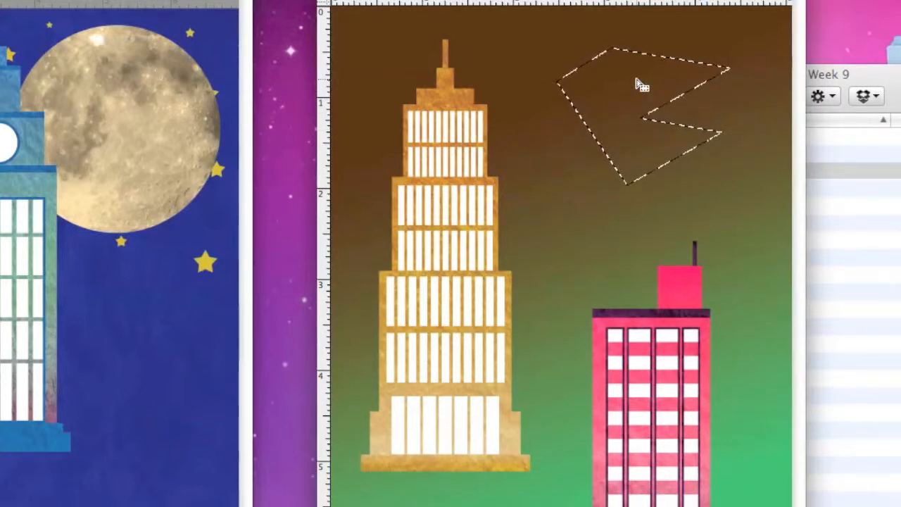
pyautogui.moveTo(647, 91)
pyautogui.mouseDown()
pyautogui.moveTo(513, 115)
pyautogui.moveTo(625, 131)
pyautogui.moveTo(504, 191)
pyautogui.moveTo(635, 155)
pyautogui.moveTo(636, 102)
pyautogui.moveTo(484, 127)
pyautogui.moveTo(497, 138)
pyautogui.moveTo(632, 108)
pyautogui.mouseUp()
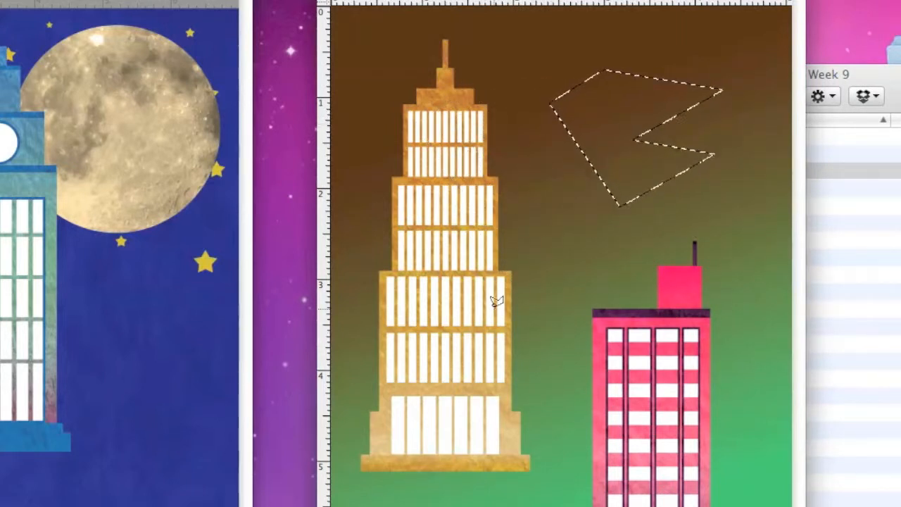
# - Outline a small triangular practice selection between the two buildings, and deselect it
pyautogui.click(567, 219)
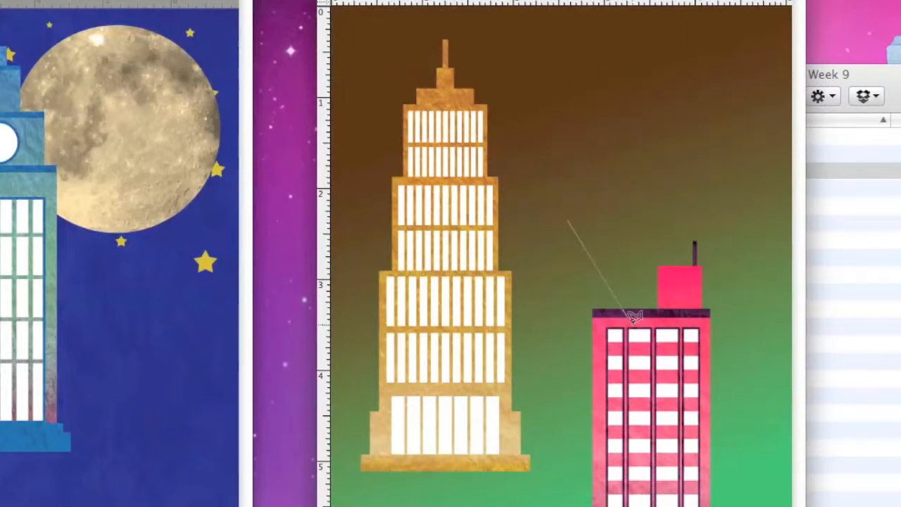
pyautogui.click(612, 212)
pyautogui.doubleClick(566, 273)
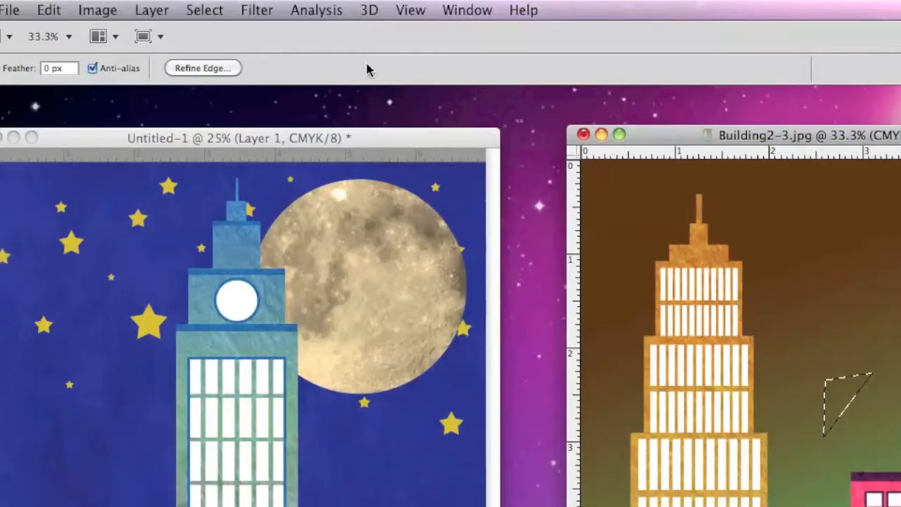
pyautogui.click(204, 12)
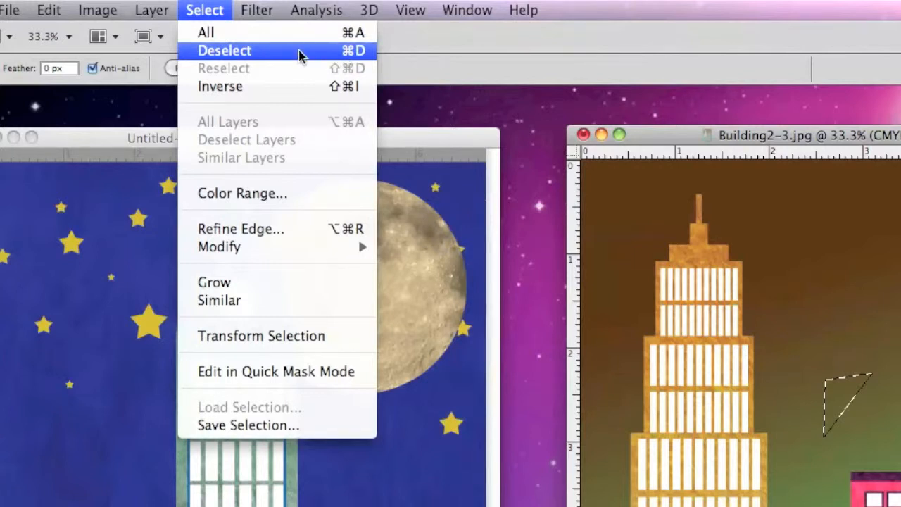
pyautogui.press('super+d')
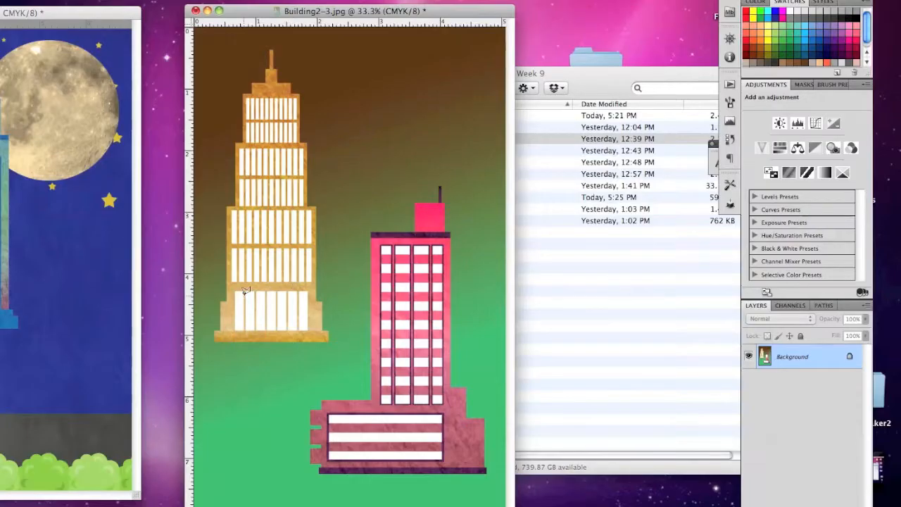
# - Start a polygonal selection at the gold building's base and trace its stepped left edge up through the lower tiers
pyautogui.press('super+equal')
pyautogui.press('super+equal')
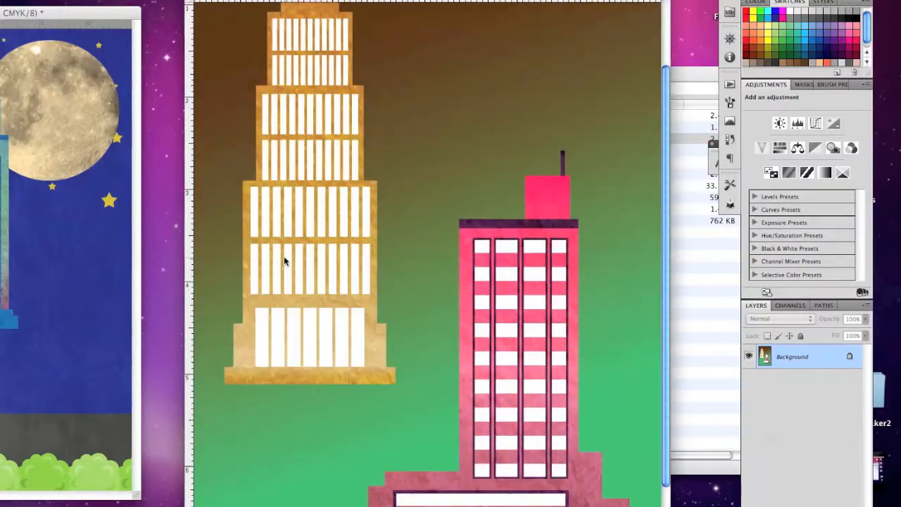
pyautogui.scroll(5, 286, 252)
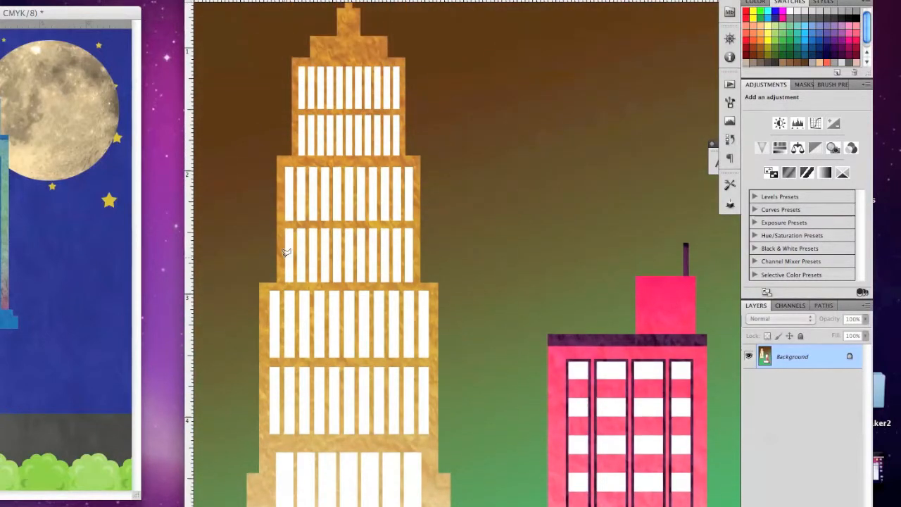
pyautogui.press('super+minus')
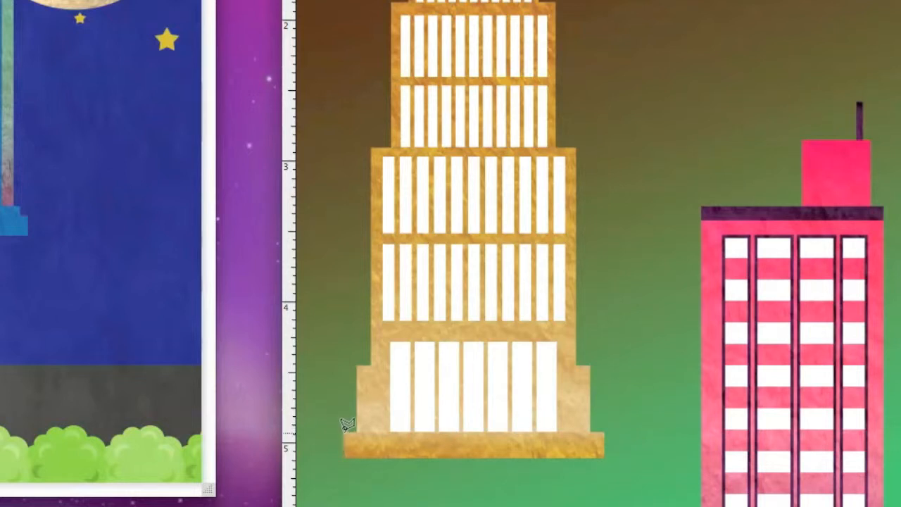
pyautogui.click(357, 431)
pyautogui.click(358, 365)
pyautogui.click(371, 365)
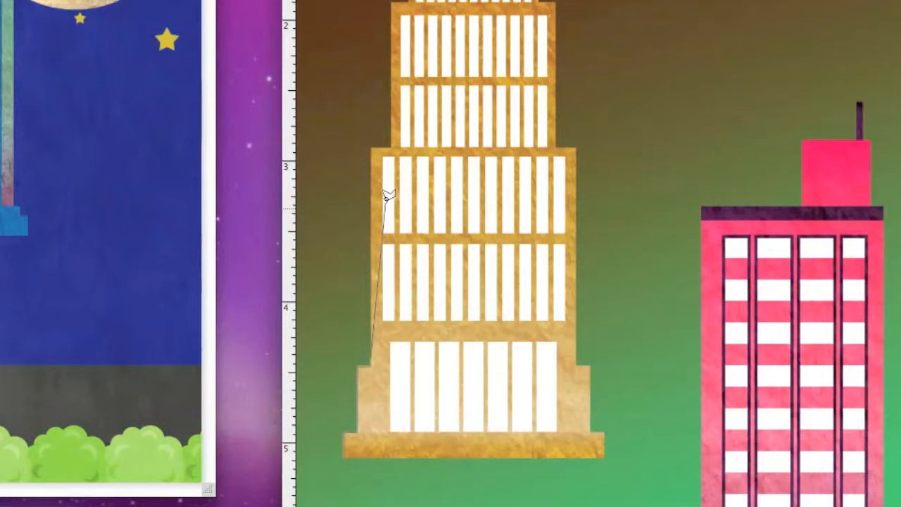
pyautogui.click(370, 148)
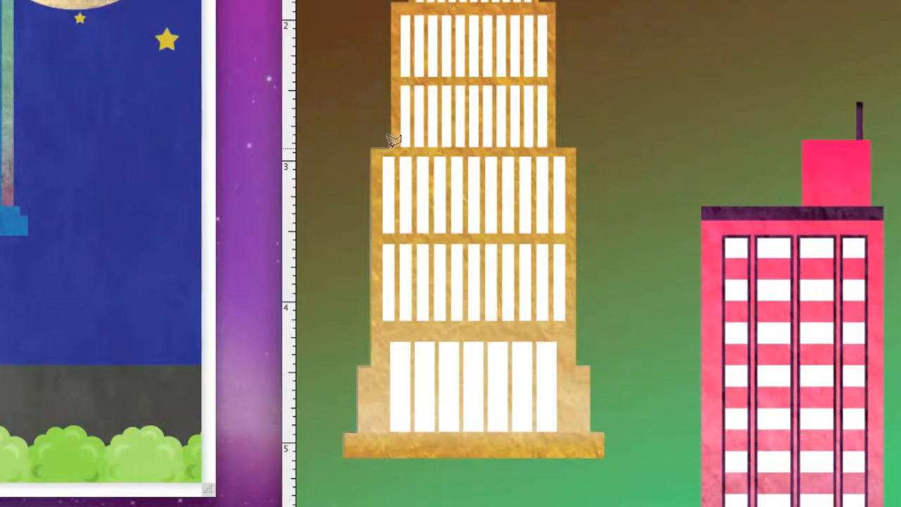
pyautogui.click(392, 148)
pyautogui.click(392, 3)
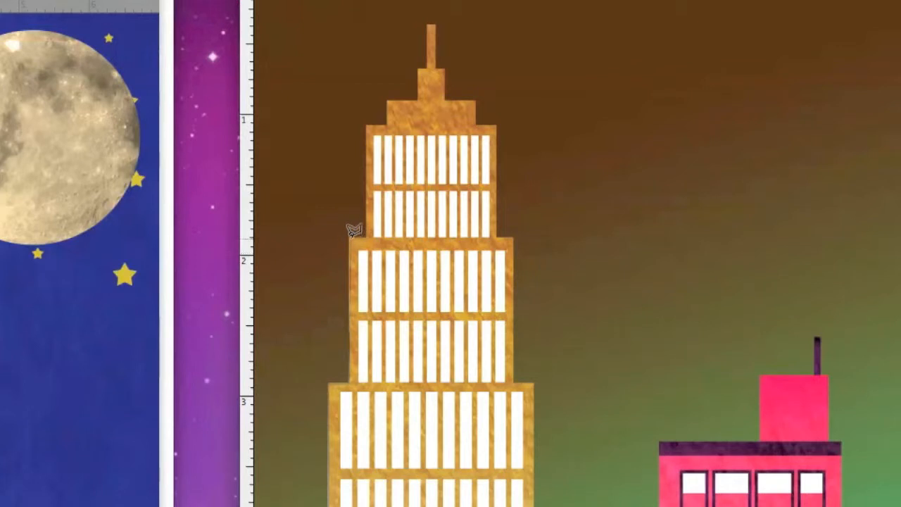
# - Continue the outline up the left edge of the gold building's upper tiers to the tip of its spire
pyautogui.click(365, 238)
pyautogui.click(366, 125)
pyautogui.click(386, 126)
pyautogui.click(386, 101)
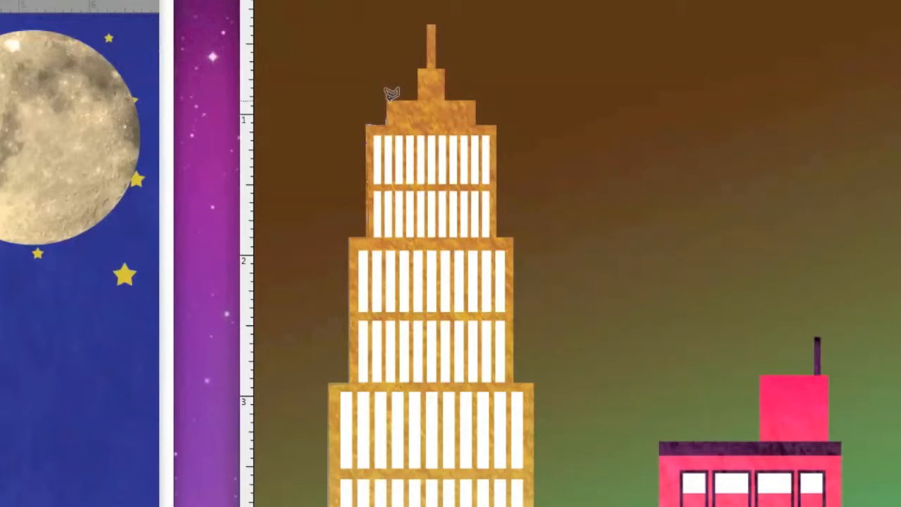
pyautogui.click(427, 68)
pyautogui.click(427, 25)
# - Trace down the gold building's right side from the spire and around its base to close the selection
pyautogui.click(435, 24)
pyautogui.click(435, 68)
pyautogui.click(444, 68)
pyautogui.click(445, 100)
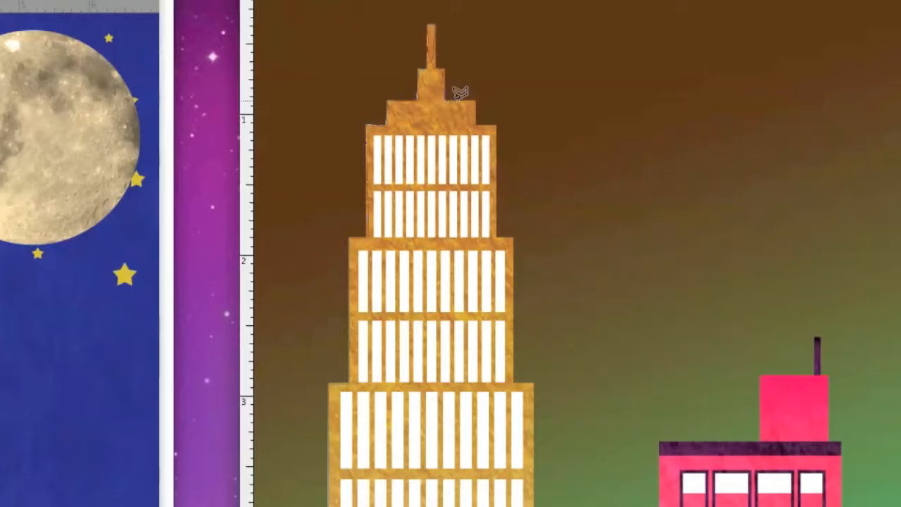
pyautogui.click(475, 100)
pyautogui.click(476, 125)
pyautogui.click(495, 126)
pyautogui.click(496, 237)
pyautogui.click(513, 238)
pyautogui.click(513, 384)
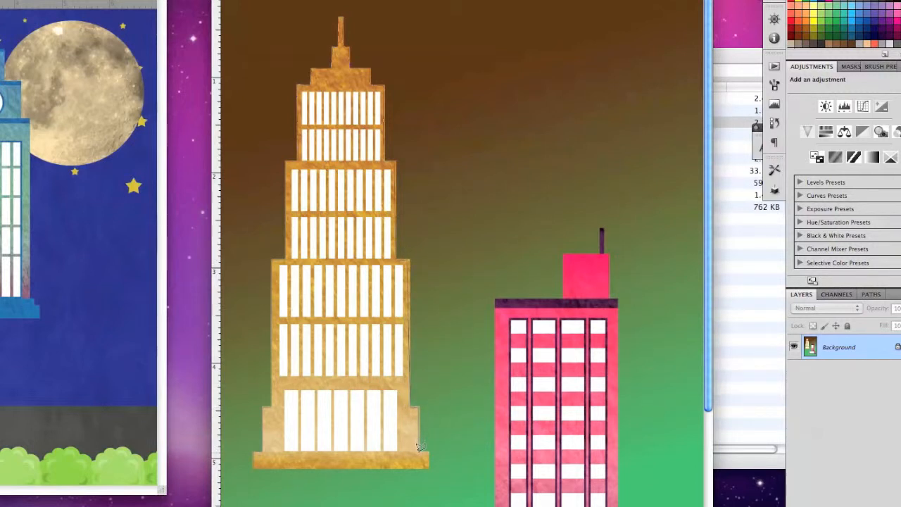
pyautogui.click(431, 462)
pyautogui.click(254, 462)
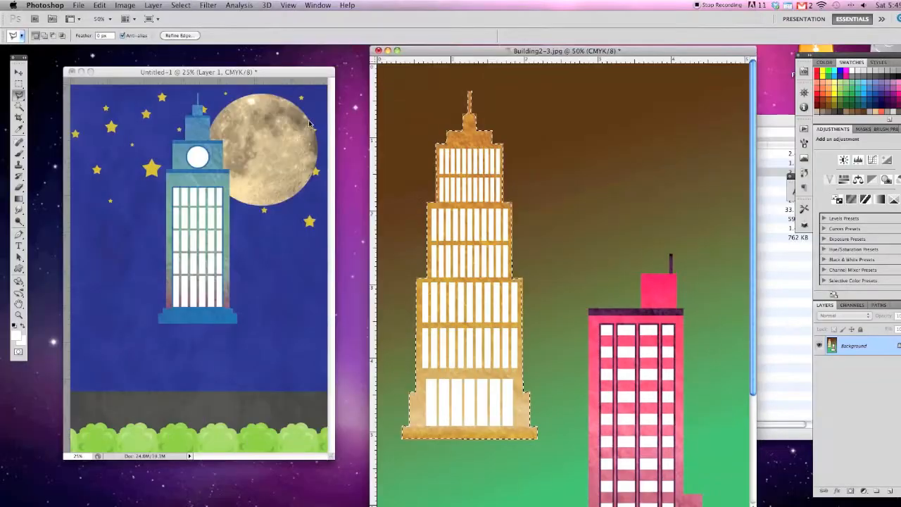
# - Copy the selected gold building into the Untitled-1 collage and move it just left of the blue clock tower
pyautogui.click(100, 5)
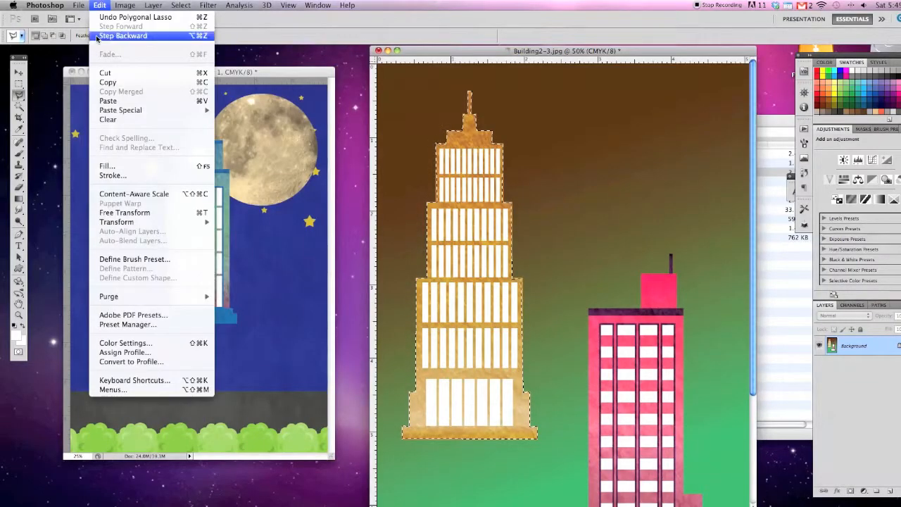
pyautogui.click(119, 83)
pyautogui.click(112, 73)
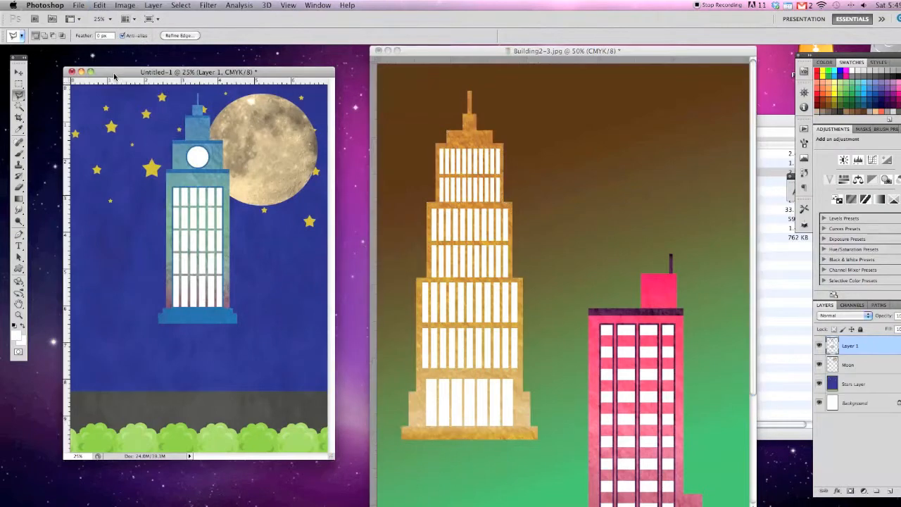
pyautogui.click(98, 5)
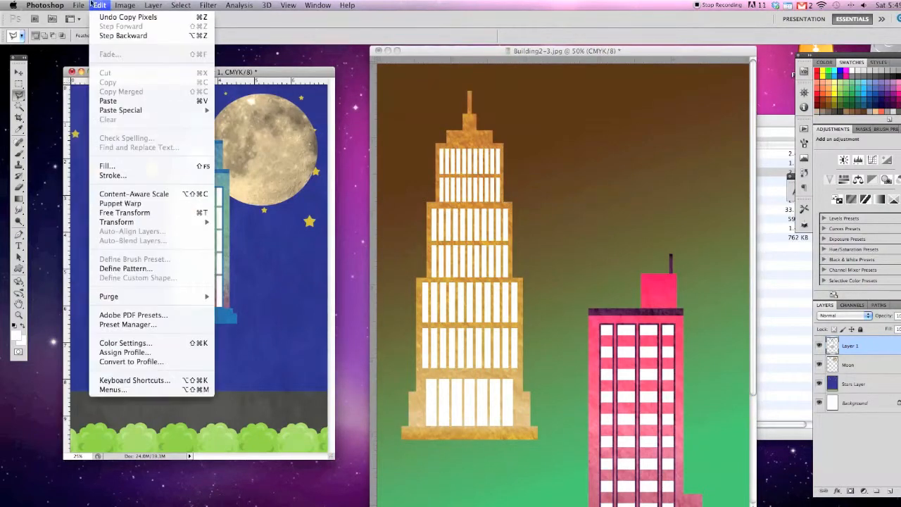
pyautogui.click(112, 101)
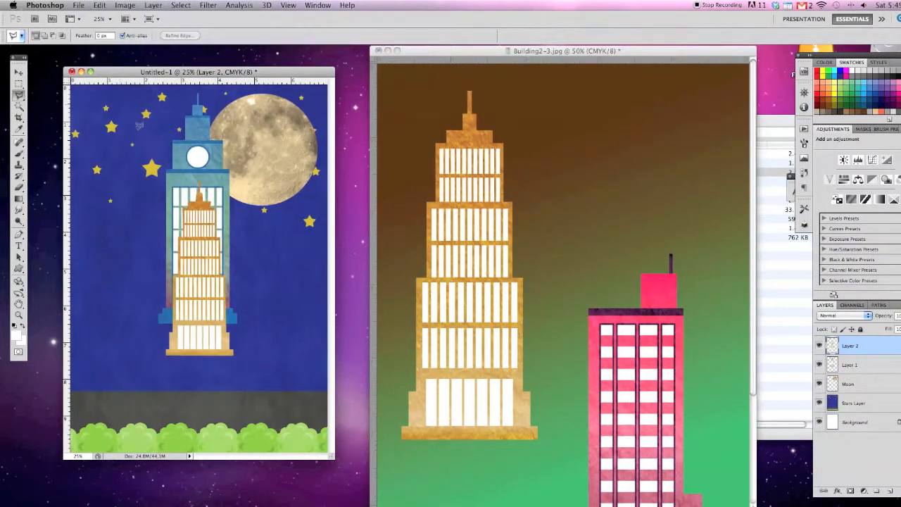
pyautogui.click(19, 72)
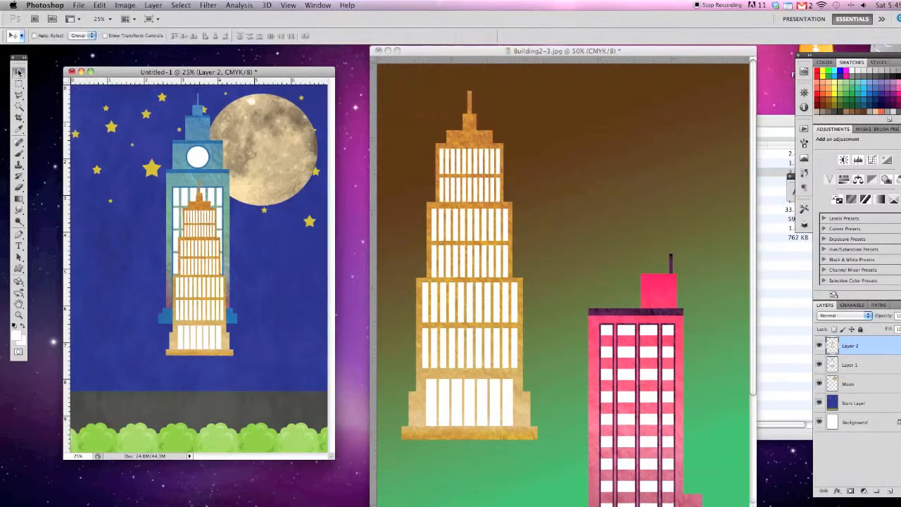
pyautogui.moveTo(205, 224); pyautogui.dragTo(123, 216)
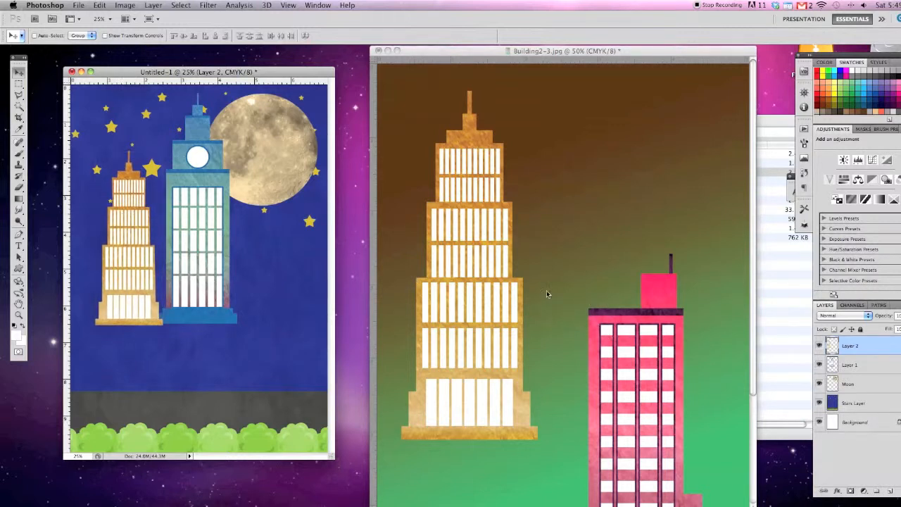
# - Deselect the gold building in Building2-3.jpg and outline the whole pink building with the Polygonal Lasso
pyautogui.click(583, 355)
pyautogui.scroll(-5, 584, 356)
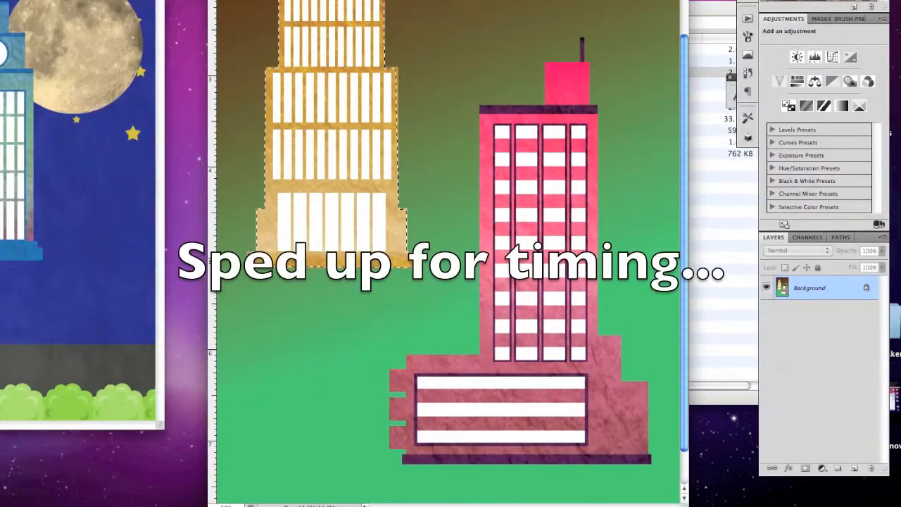
pyautogui.press('super+d')
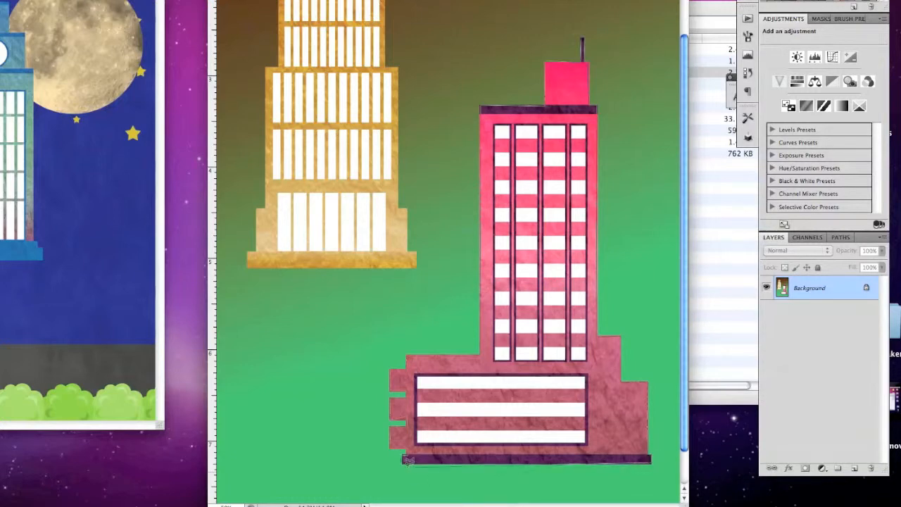
pyautogui.click(402, 462)
pyautogui.scroll(3, 596, 331)
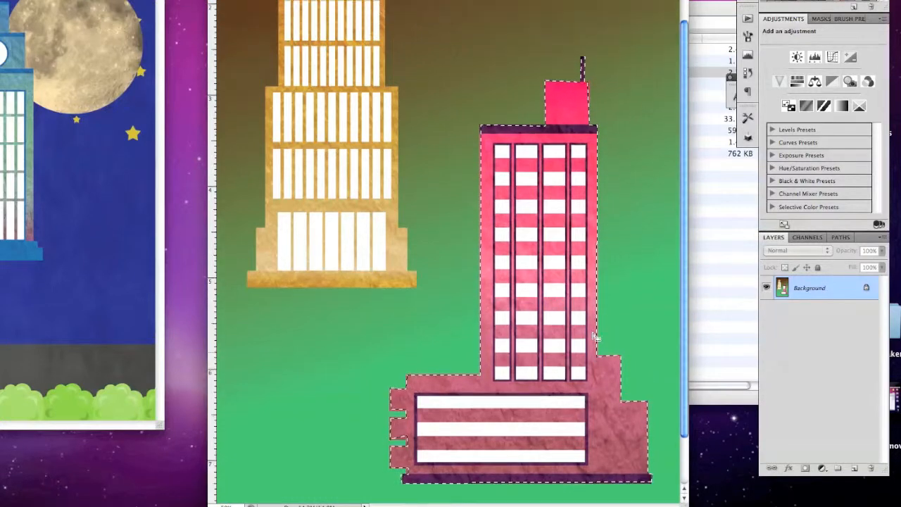
# - Copy the selected pink building from Building2-3.jpg and paste it into the Untitled-1 collage
pyautogui.scroll(-3, 584, 329)
pyautogui.click(136, 6)
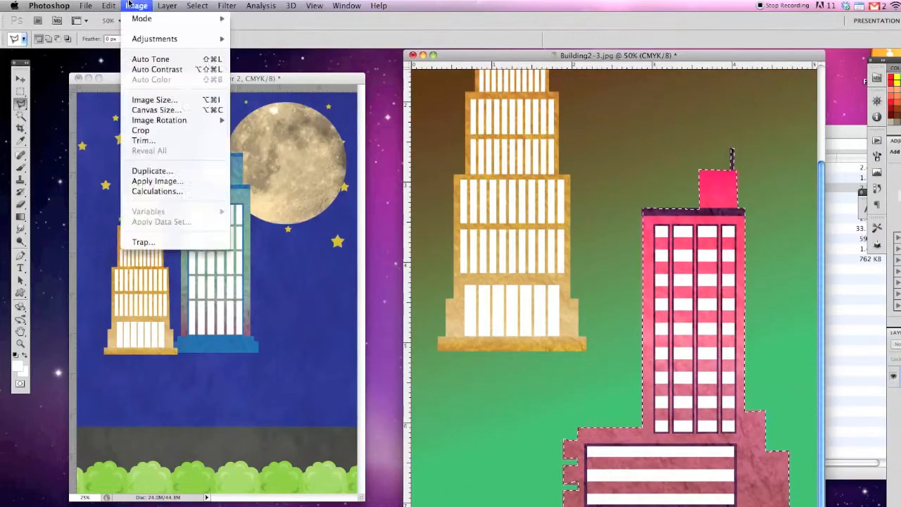
pyautogui.moveTo(109, 5)
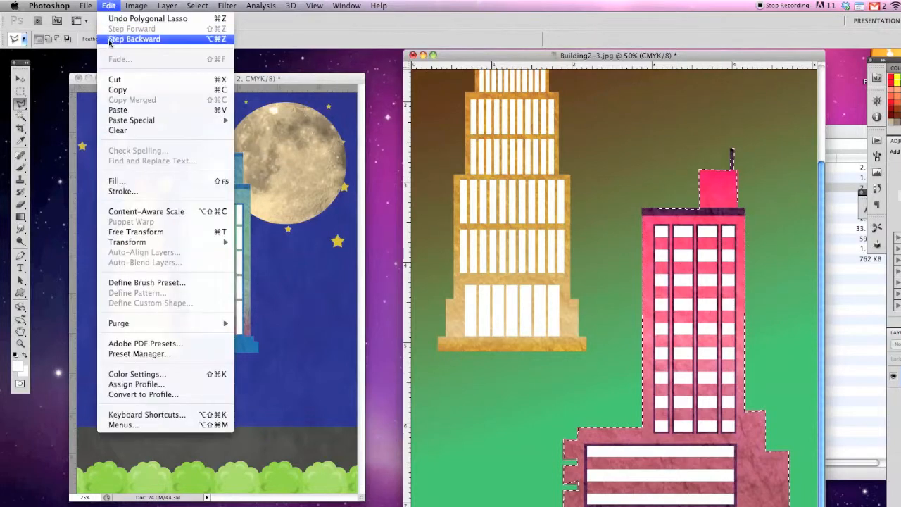
pyautogui.click(117, 89)
pyautogui.click(208, 76)
pyautogui.click(107, 6)
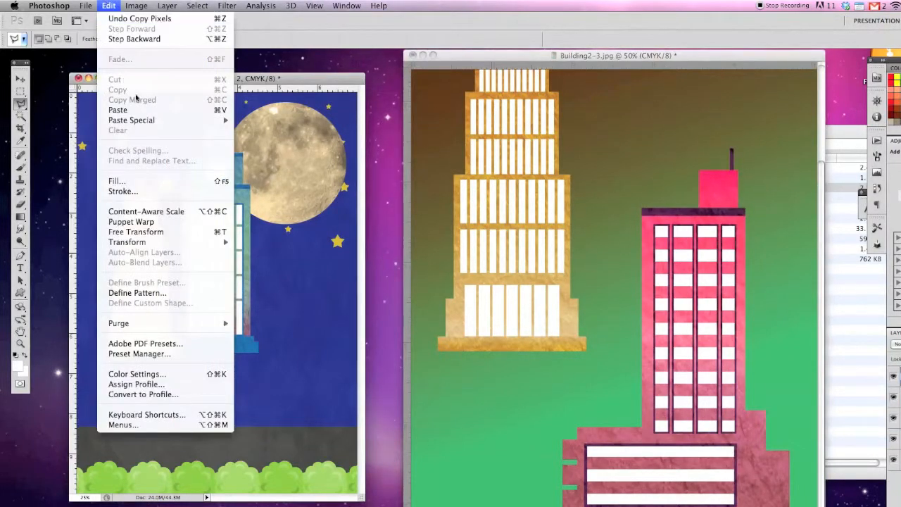
pyautogui.click(118, 110)
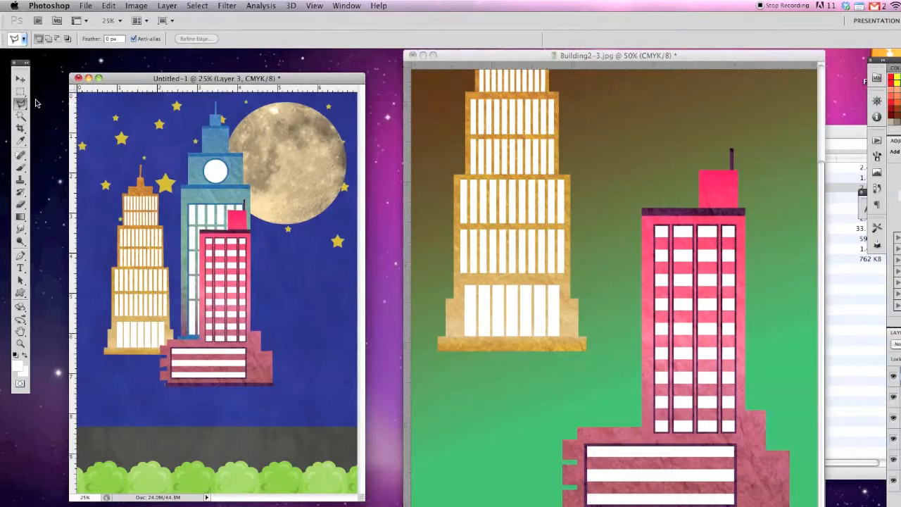
# - Move the pasted pink building to the right of the blue clock tower, overlapping the moon and the tower's lower right edge
pyautogui.click(20, 79)
pyautogui.moveTo(223, 269); pyautogui.dragTo(285, 228)
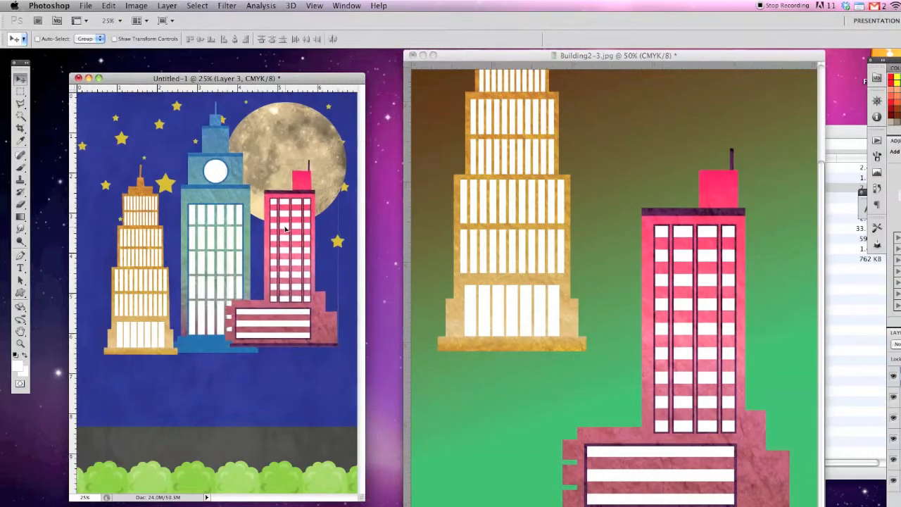
pyautogui.moveTo(269, 326); pyautogui.dragTo(271, 328)
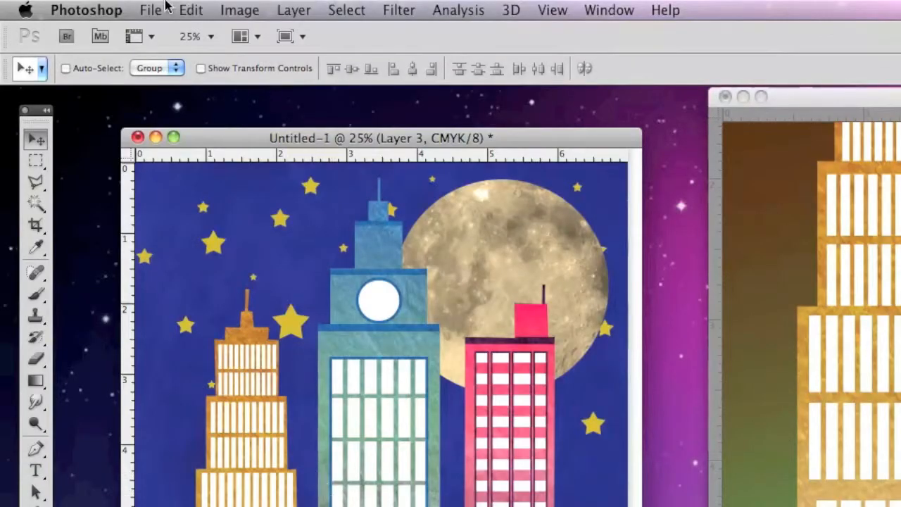
# - Save the collage as NightBuildings.psd in the Week 9 folder, using the Photoshop format with layers kept
pyautogui.click(83, 5)
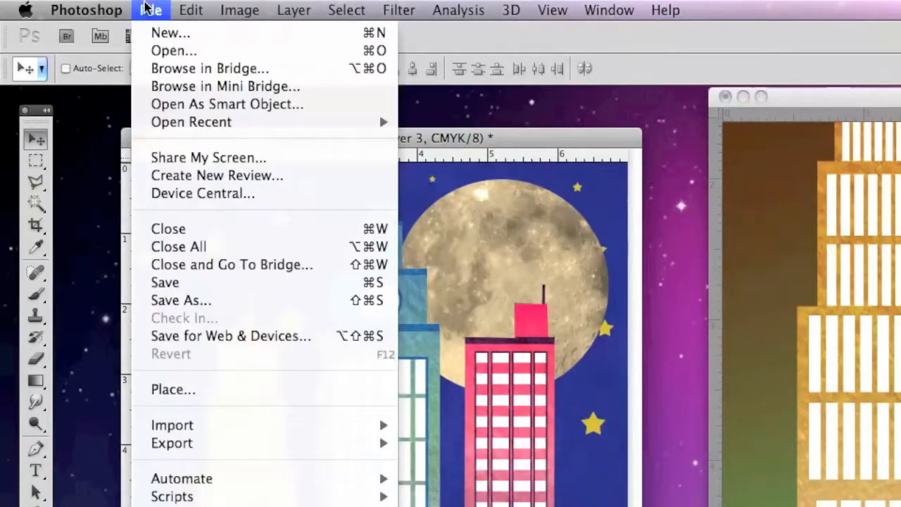
pyautogui.click(149, 285)
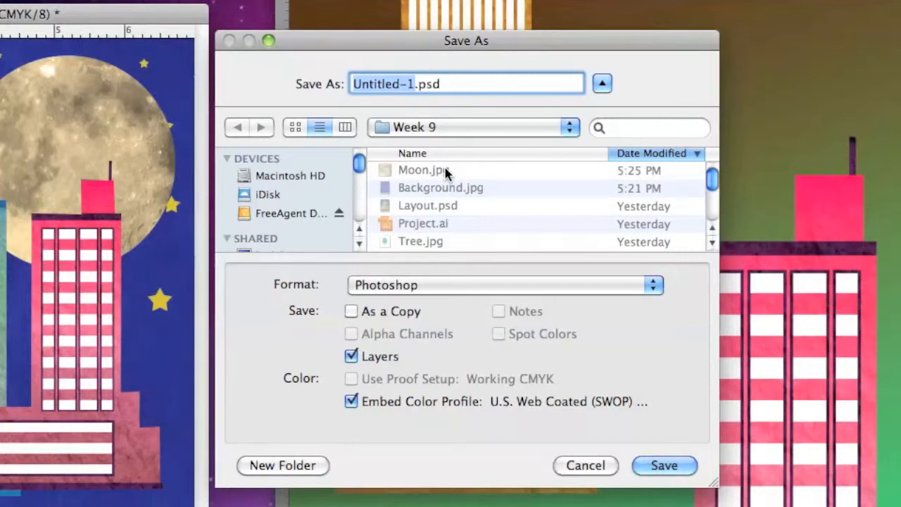
pyautogui.write('NightBuildings')
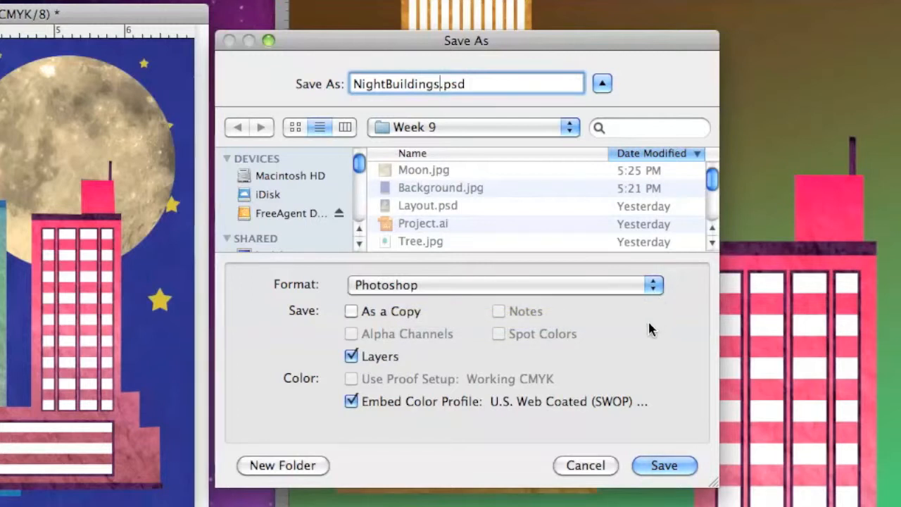
pyautogui.click(605, 287)
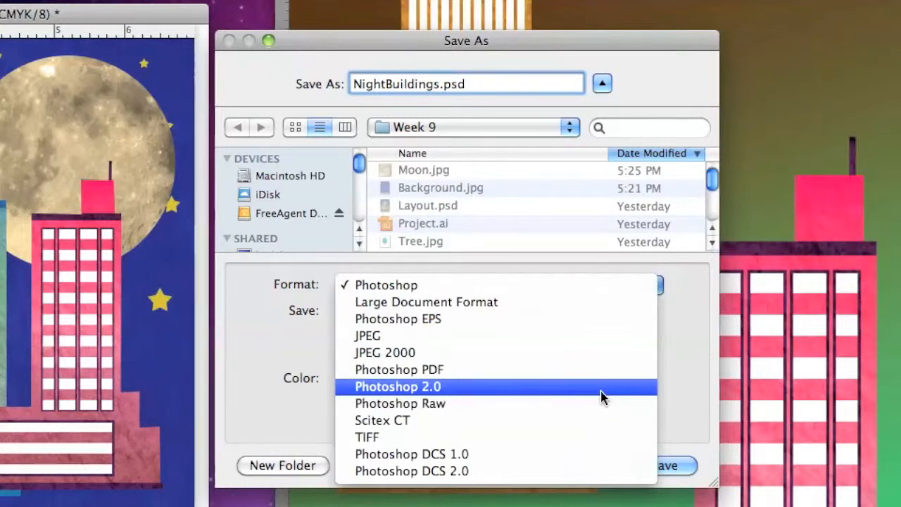
pyautogui.click(434, 286)
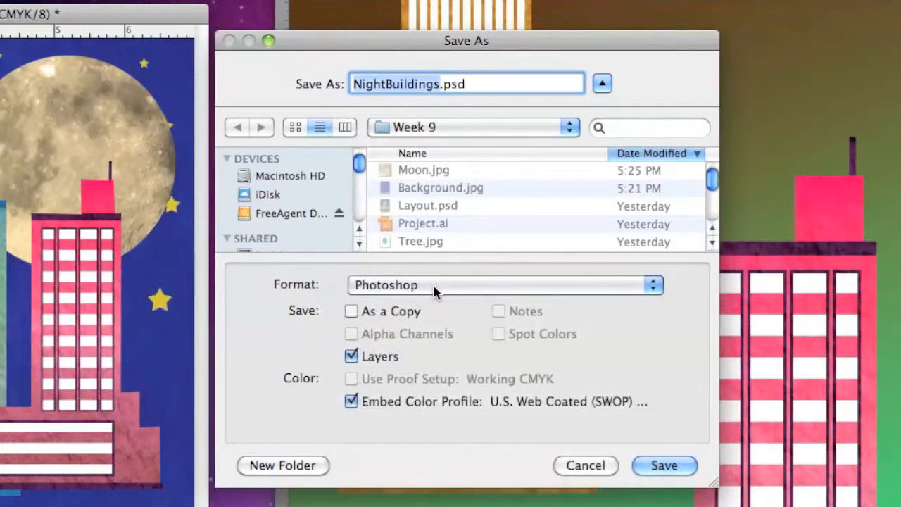
pyautogui.click(667, 465)
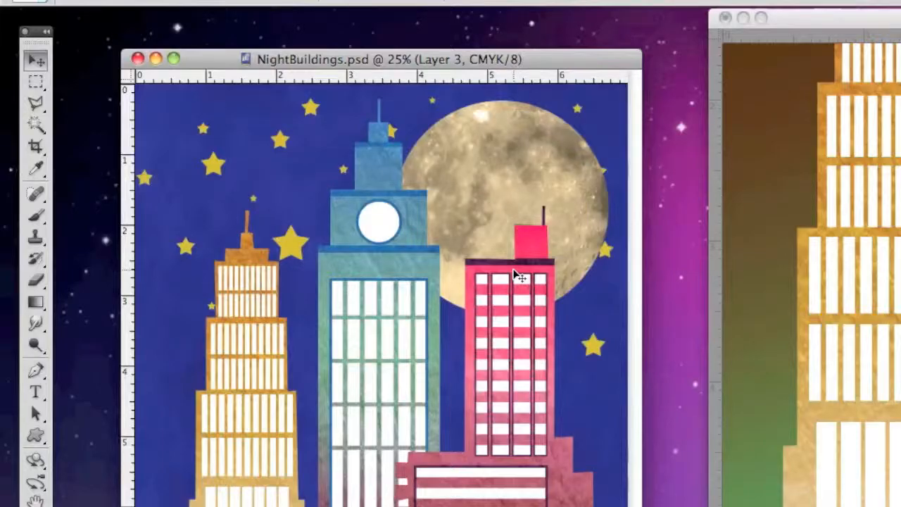